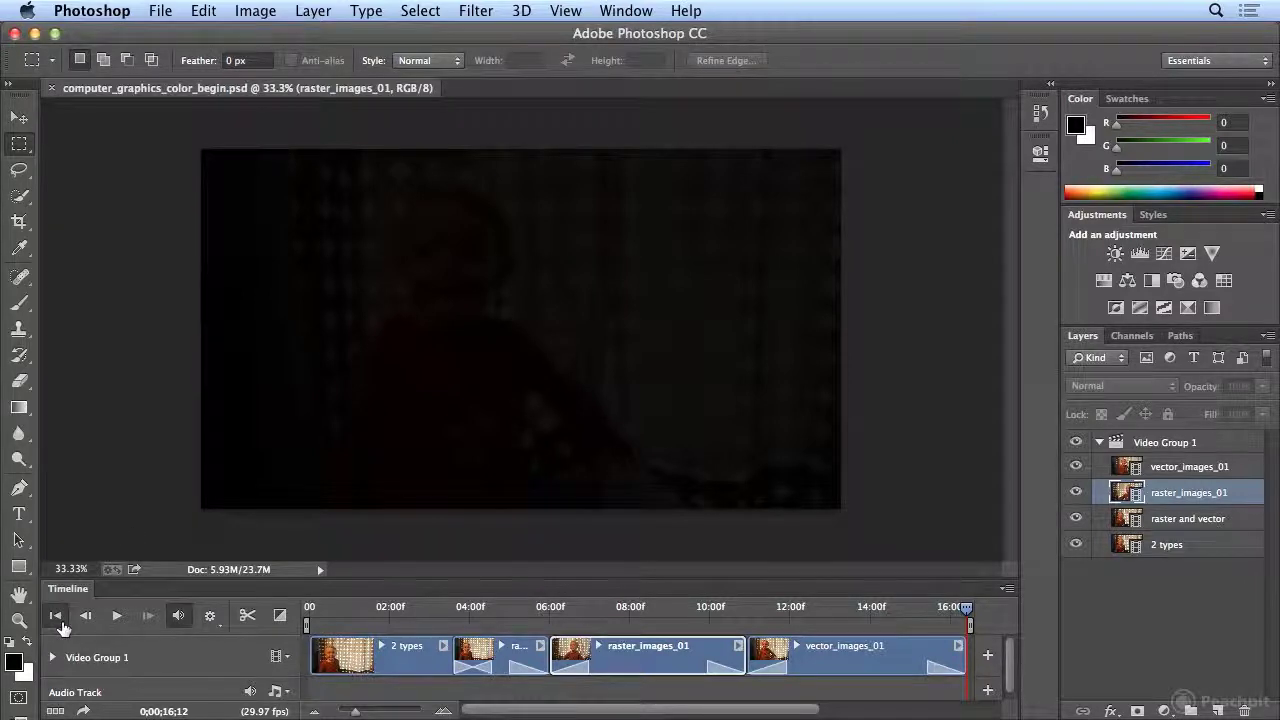
- Park the playhead at 0;00;00;15 and add a new video group above Video Group 1
click(57, 617)
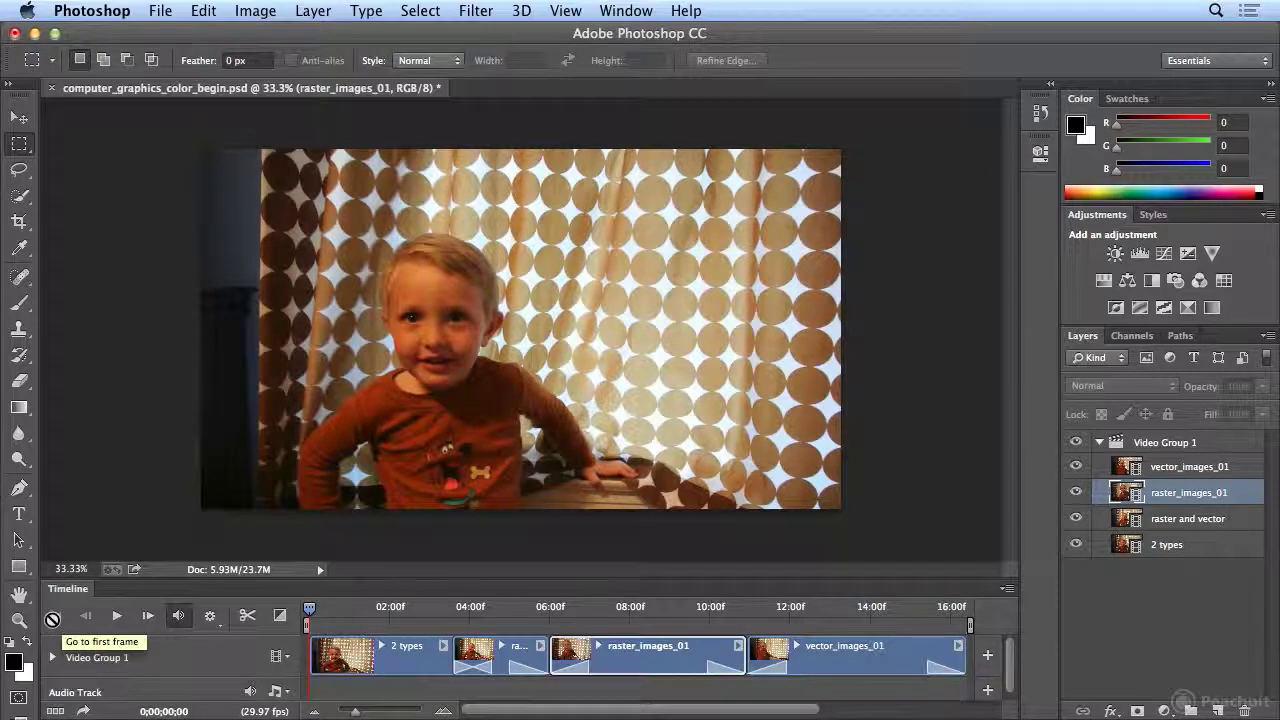
mouse_move(309, 608)
mouse_down()
mouse_move(348, 612)
mouse_move(316, 612)
mouse_move(331, 614)
mouse_up()
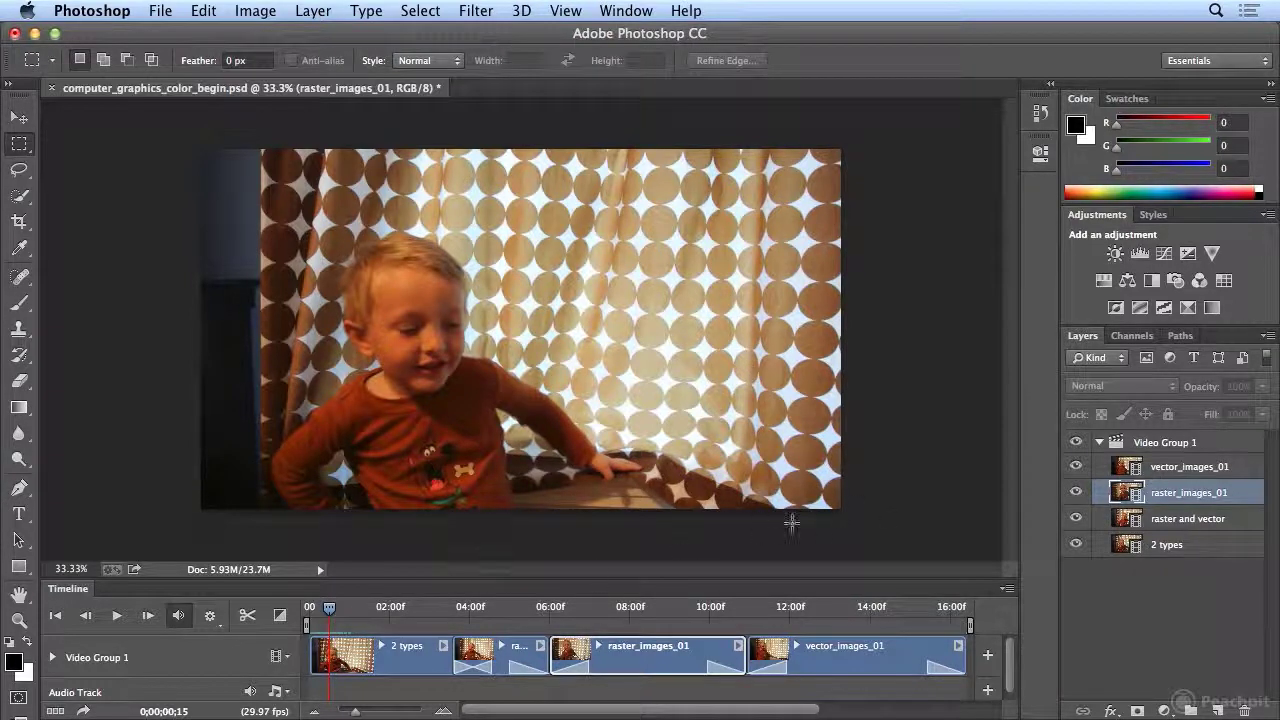
click(1192, 446)
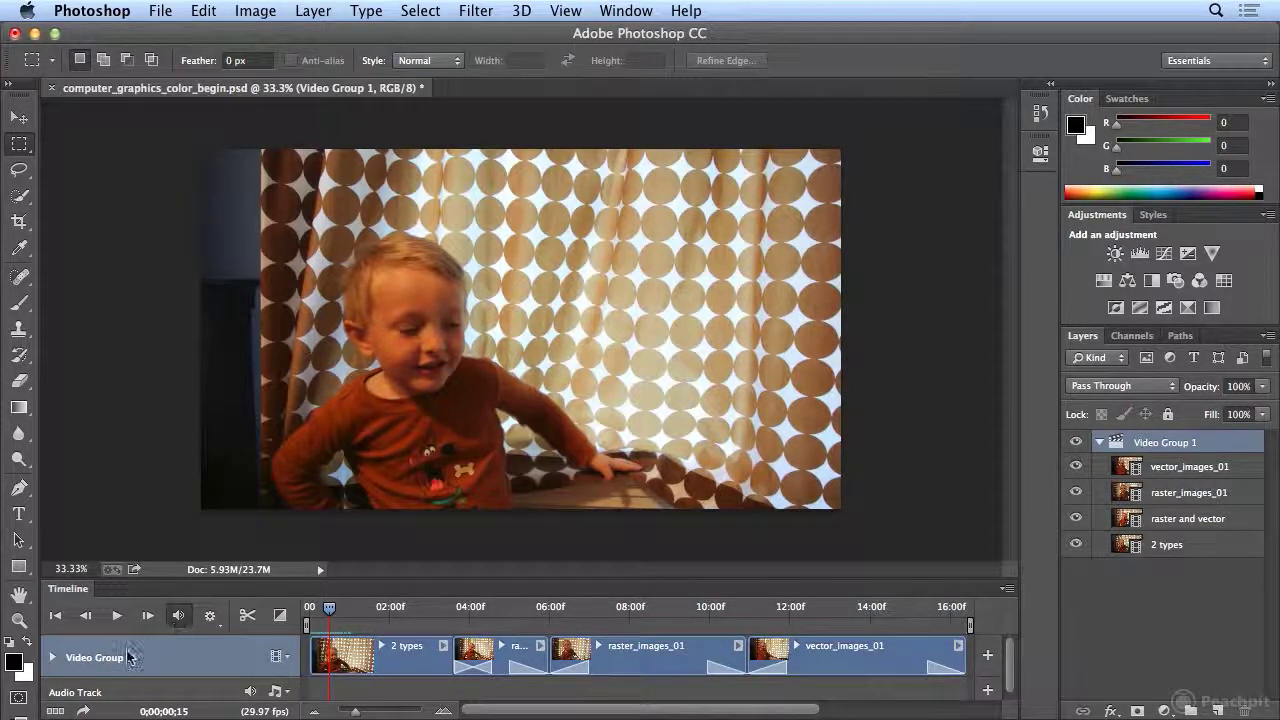
click(287, 662)
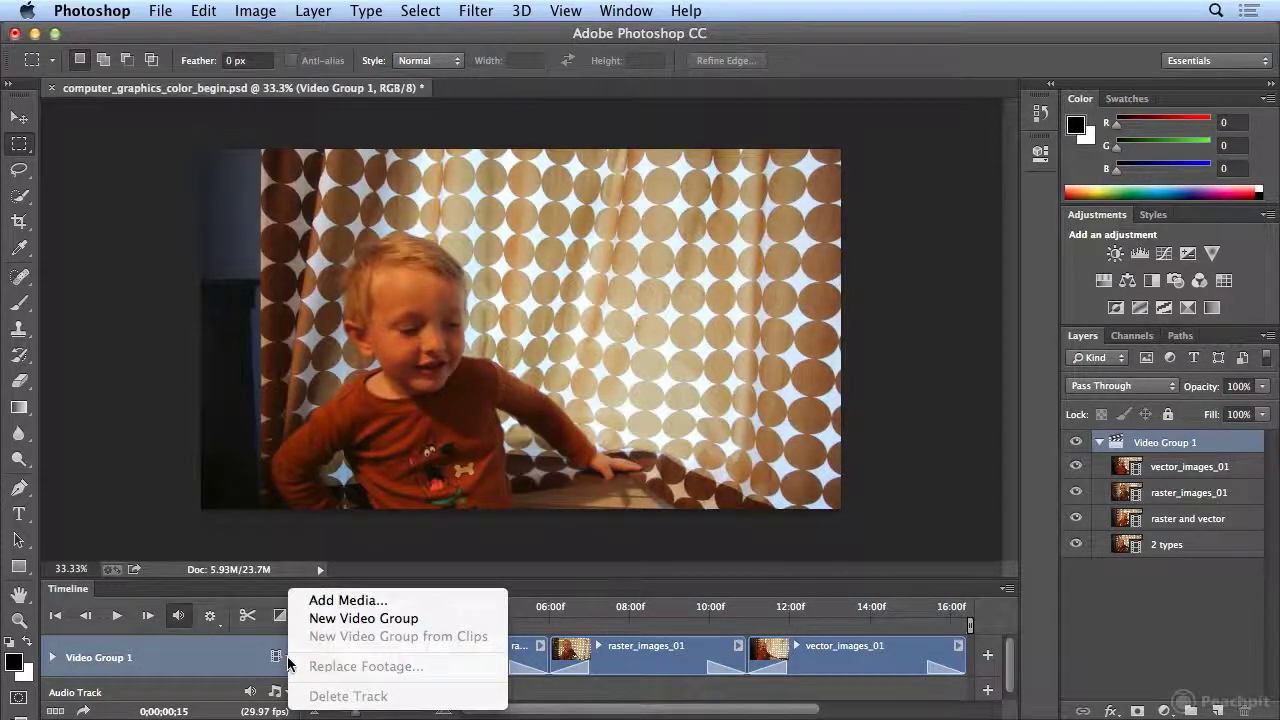
click(365, 618)
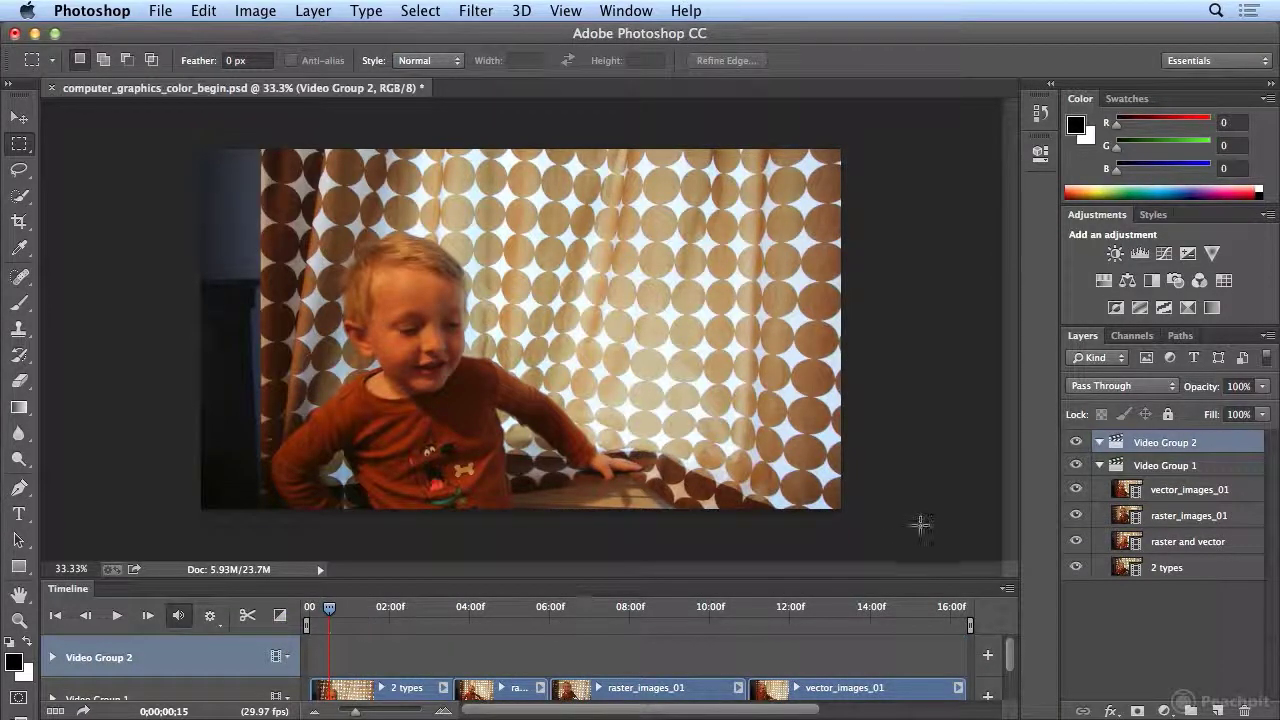
- Rename the new video group to "color cx"
double_click(1167, 443)
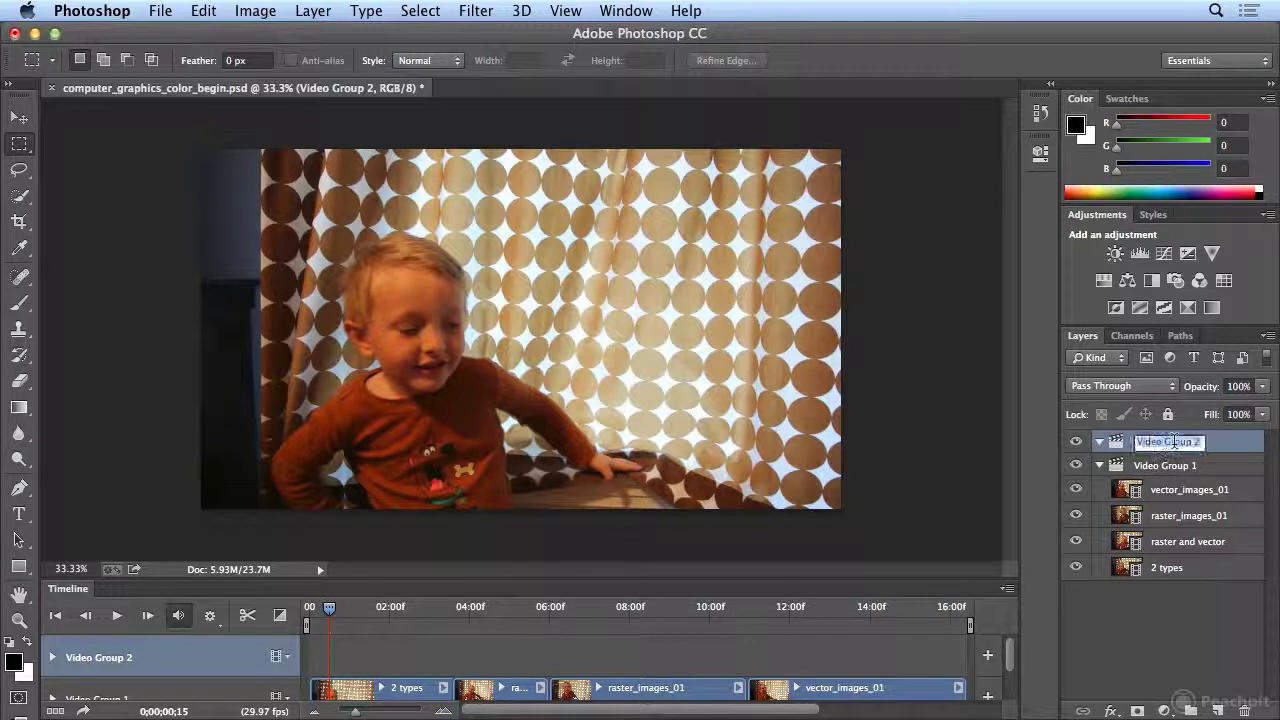
text(4)
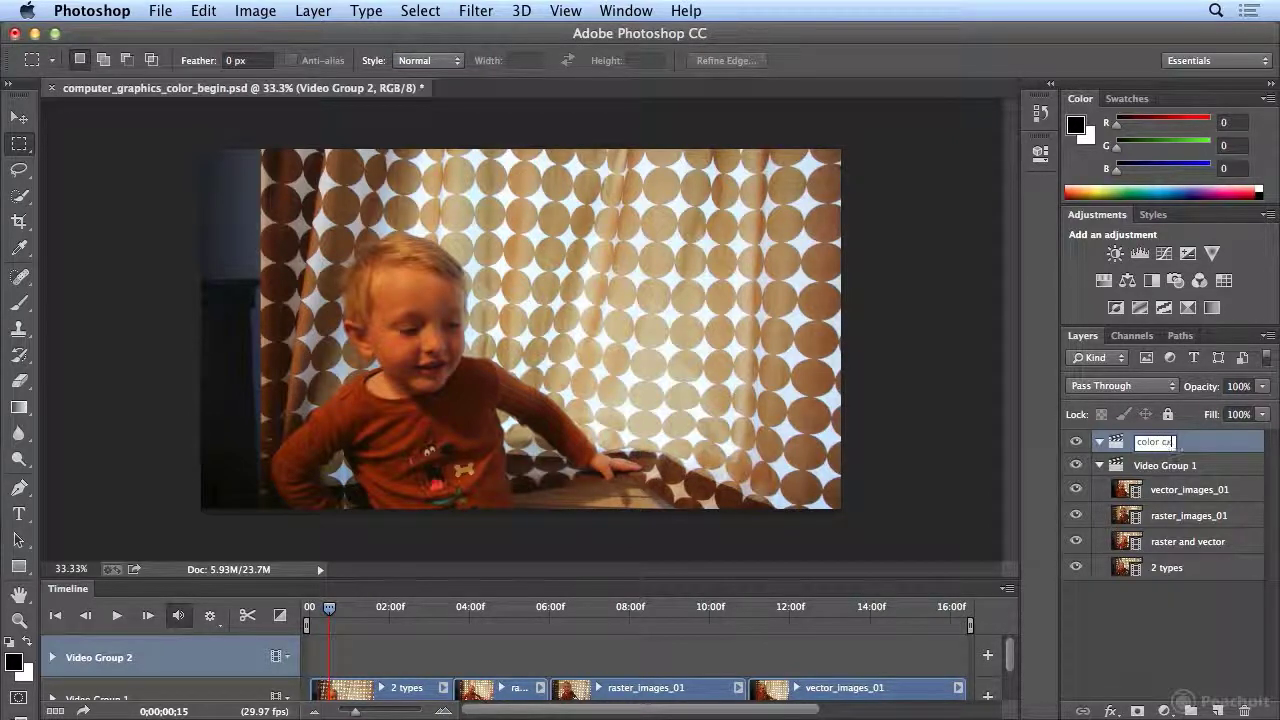
key(Return)
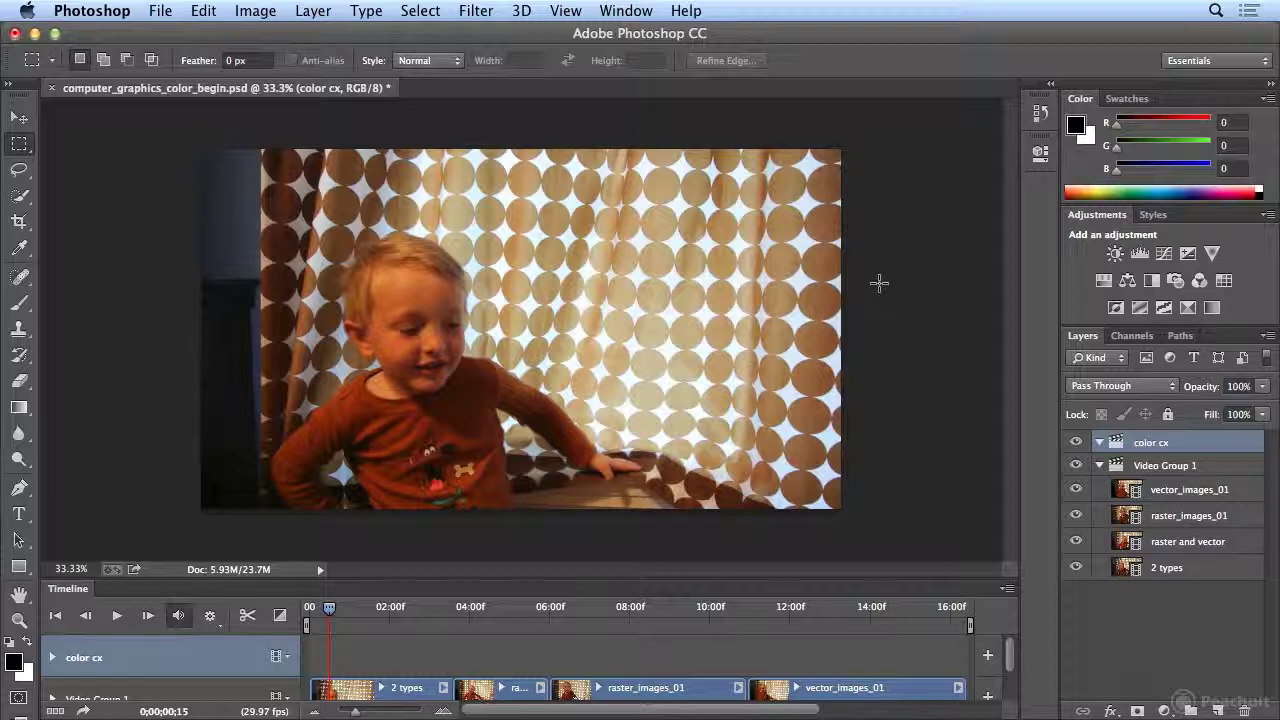
- Add a Levels adjustment layer inside the color cx group and apply the automatic Levels correction
click(1163, 711)
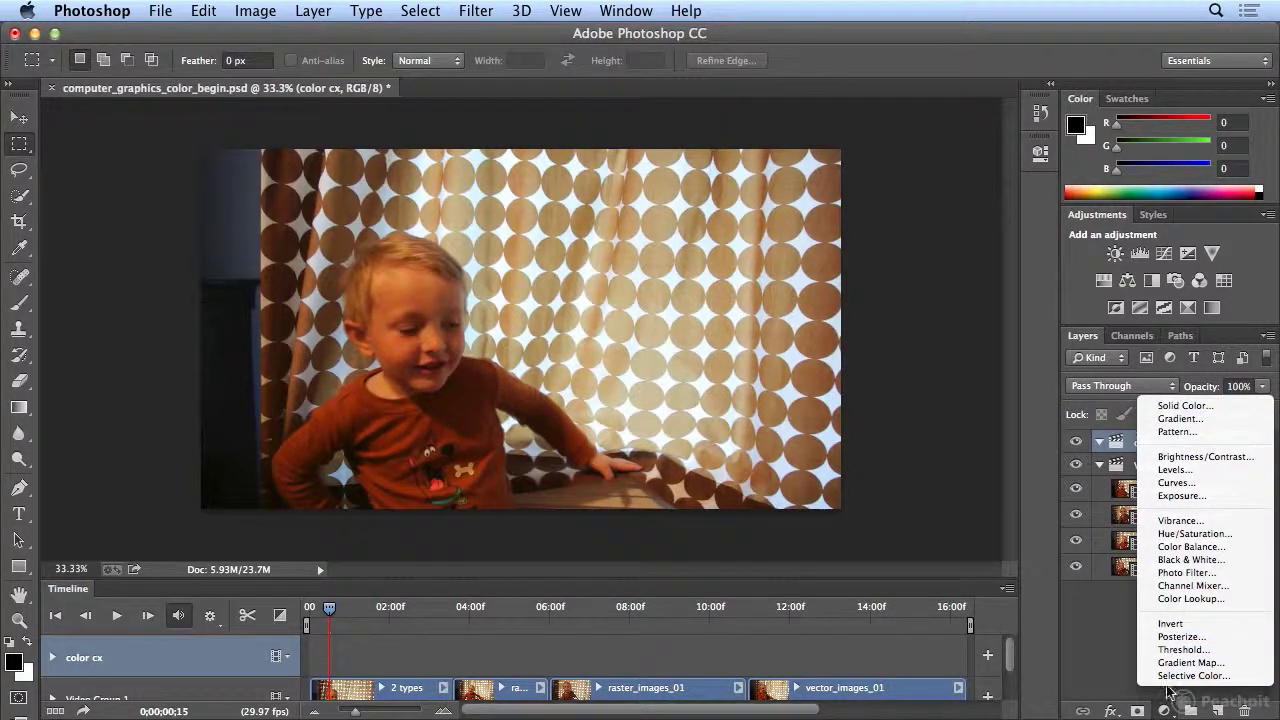
click(1166, 710)
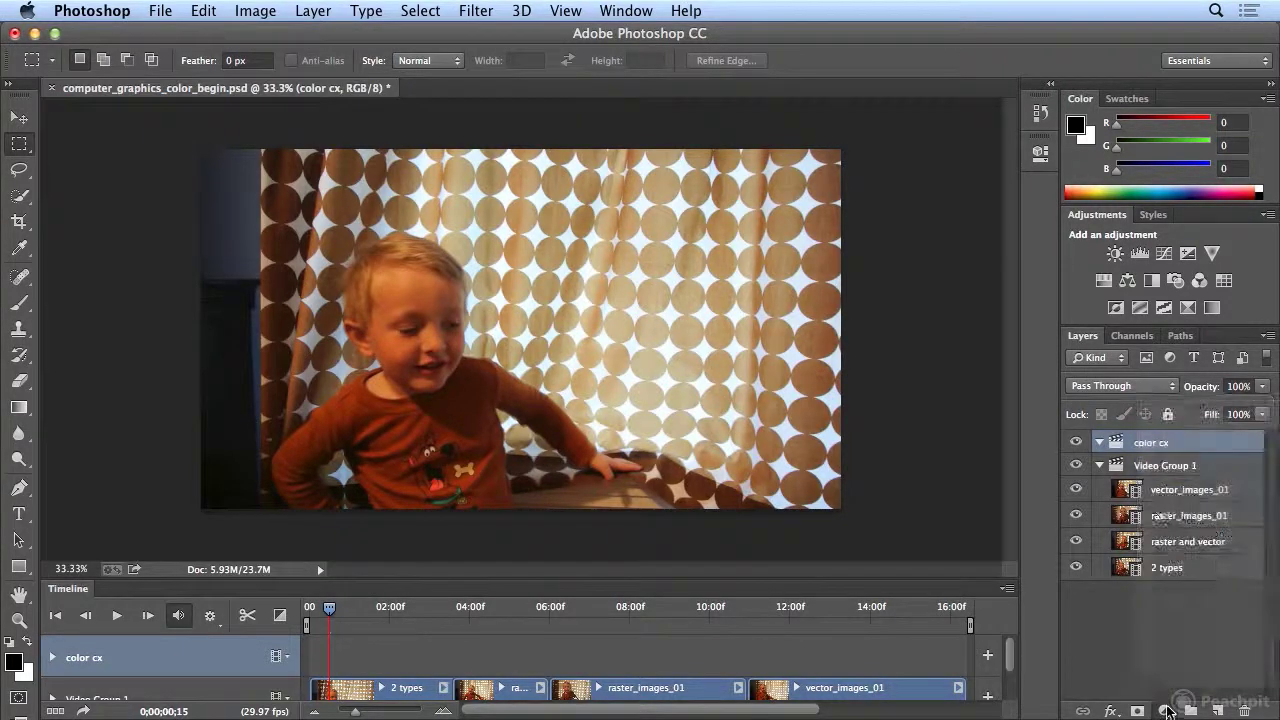
click(1139, 254)
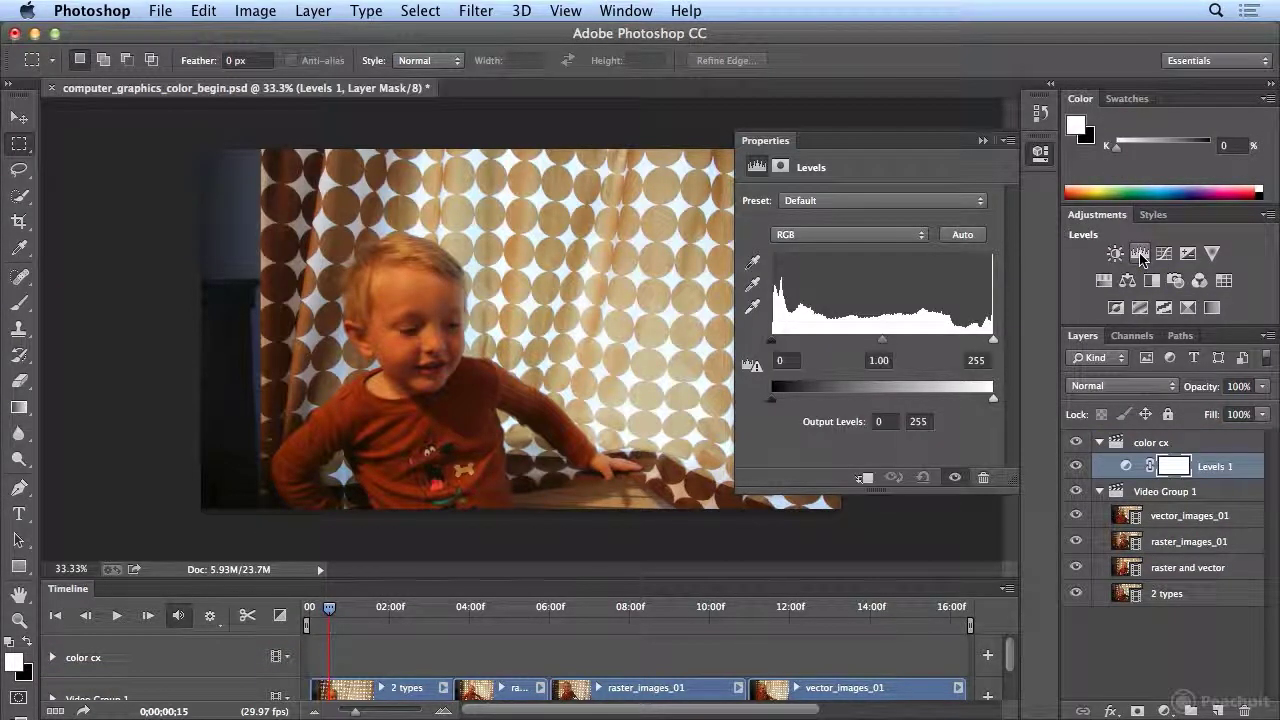
click(962, 235)
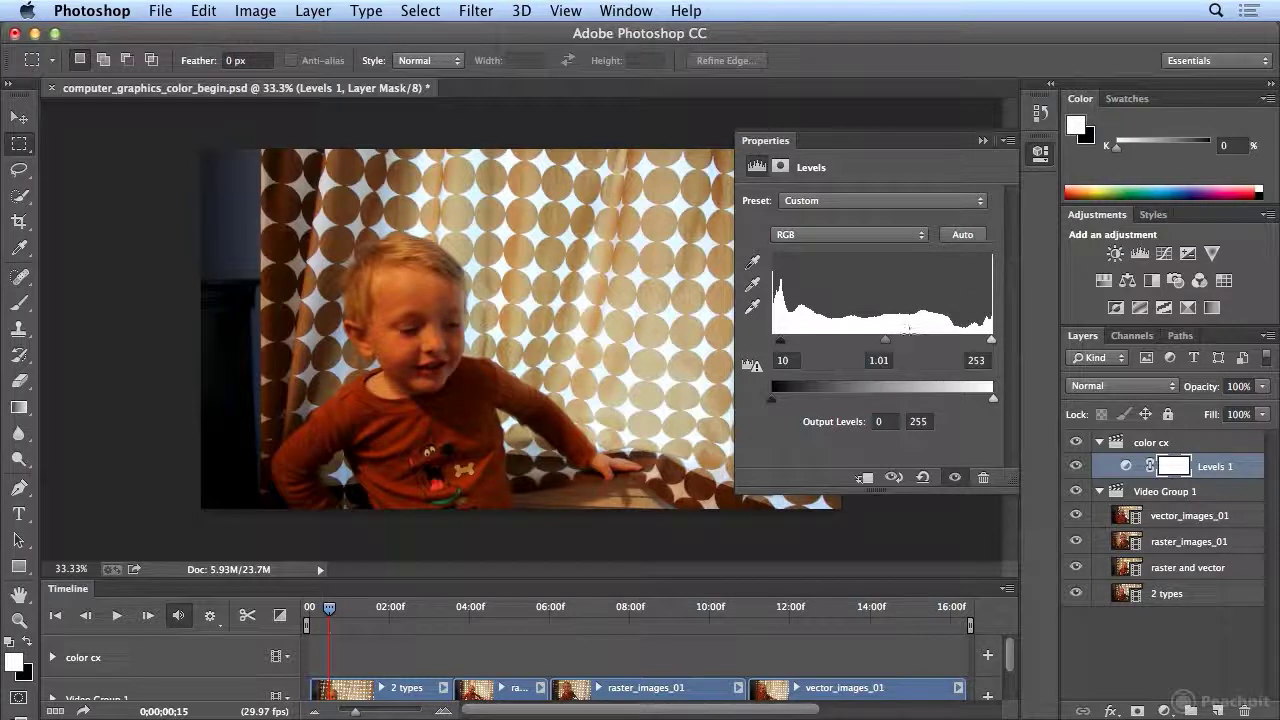
- Brighten the Levels midtones to 1.79 and set the black input level to 21
drag(884, 345, 856, 346)
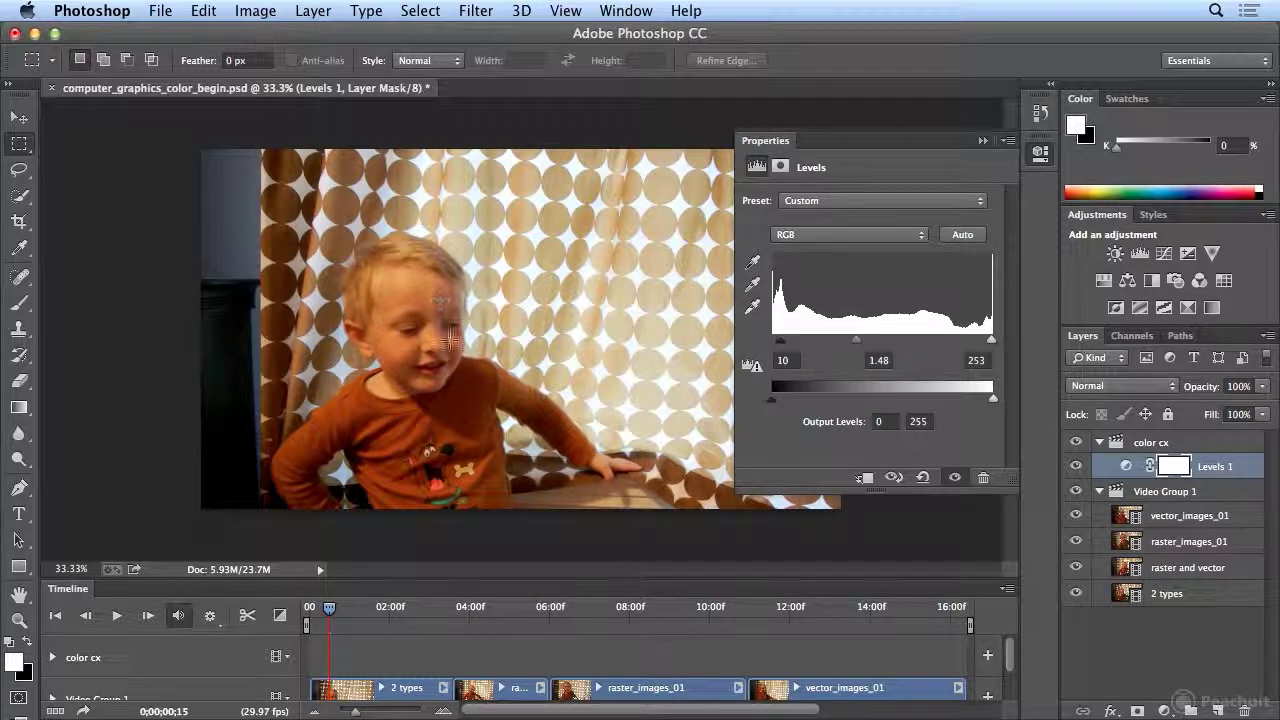
mouse_move(783, 345)
mouse_down()
mouse_move(767, 347)
mouse_move(852, 344)
mouse_move(791, 347)
mouse_up()
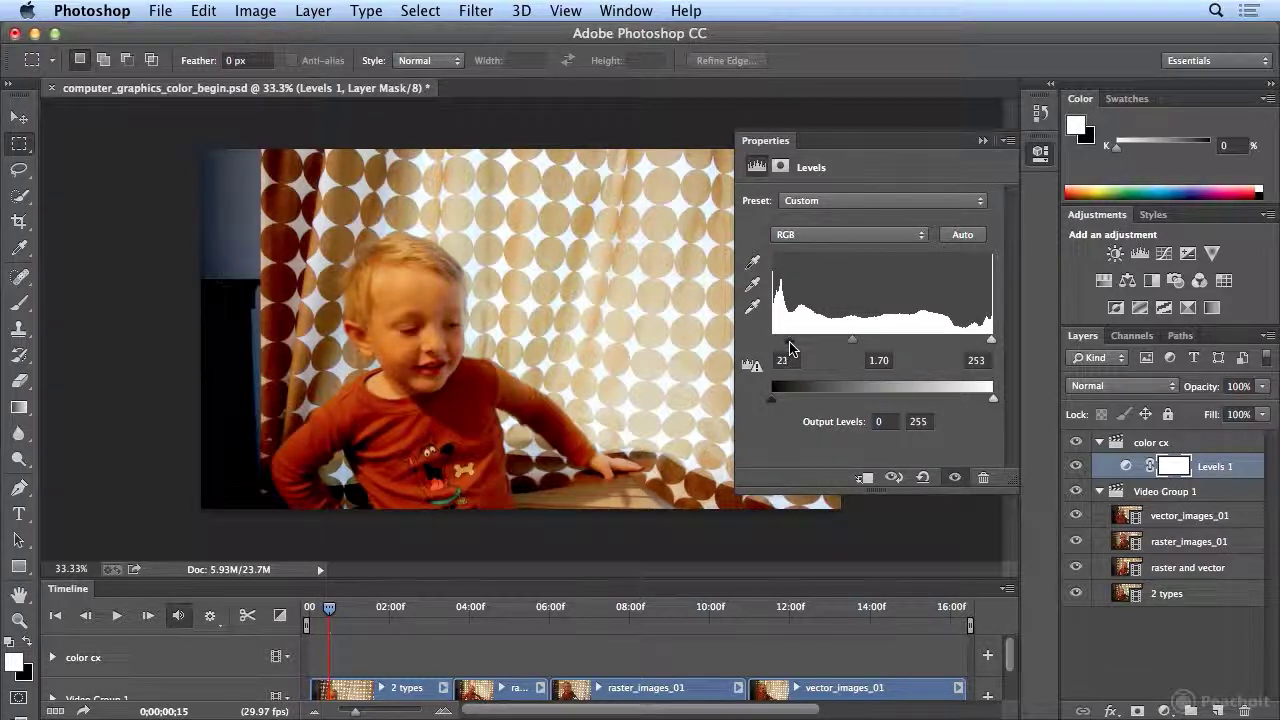
drag(853, 346, 848, 346)
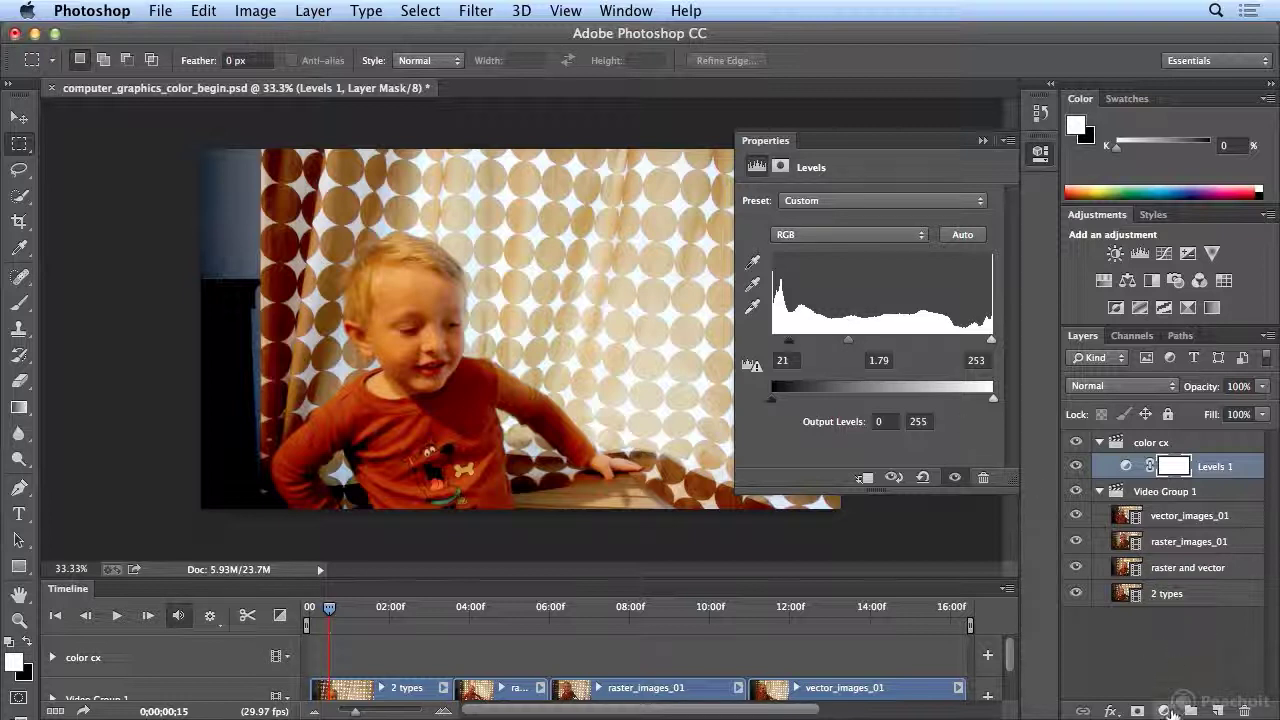
- Add a Photo Filter adjustment layer above Levels 1 and set its filter to Cooling Filter (80)
click(1165, 710)
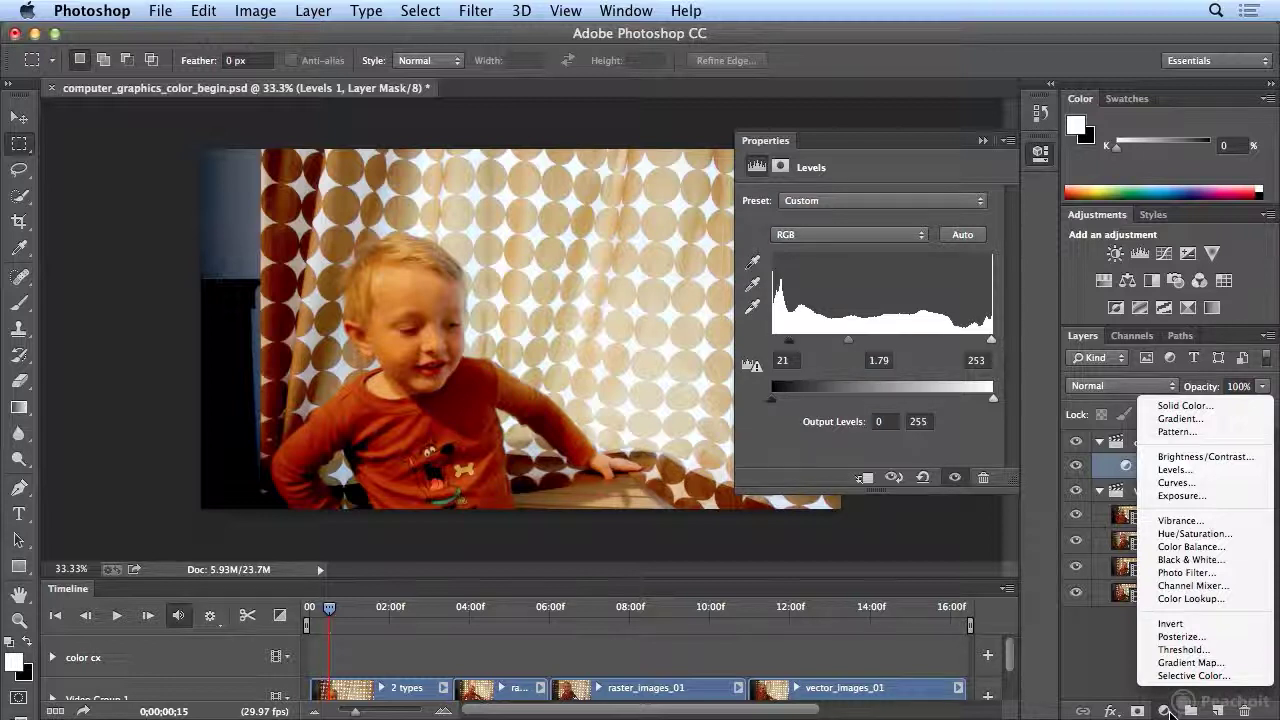
click(1189, 573)
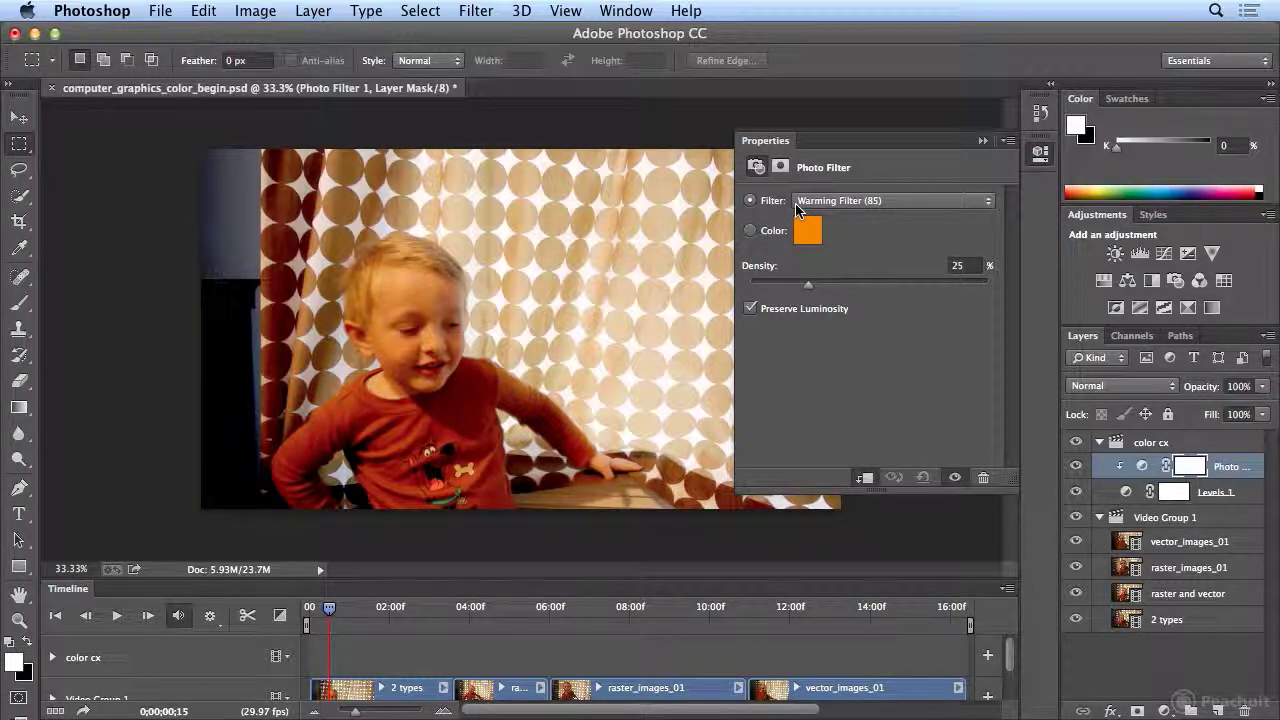
click(840, 204)
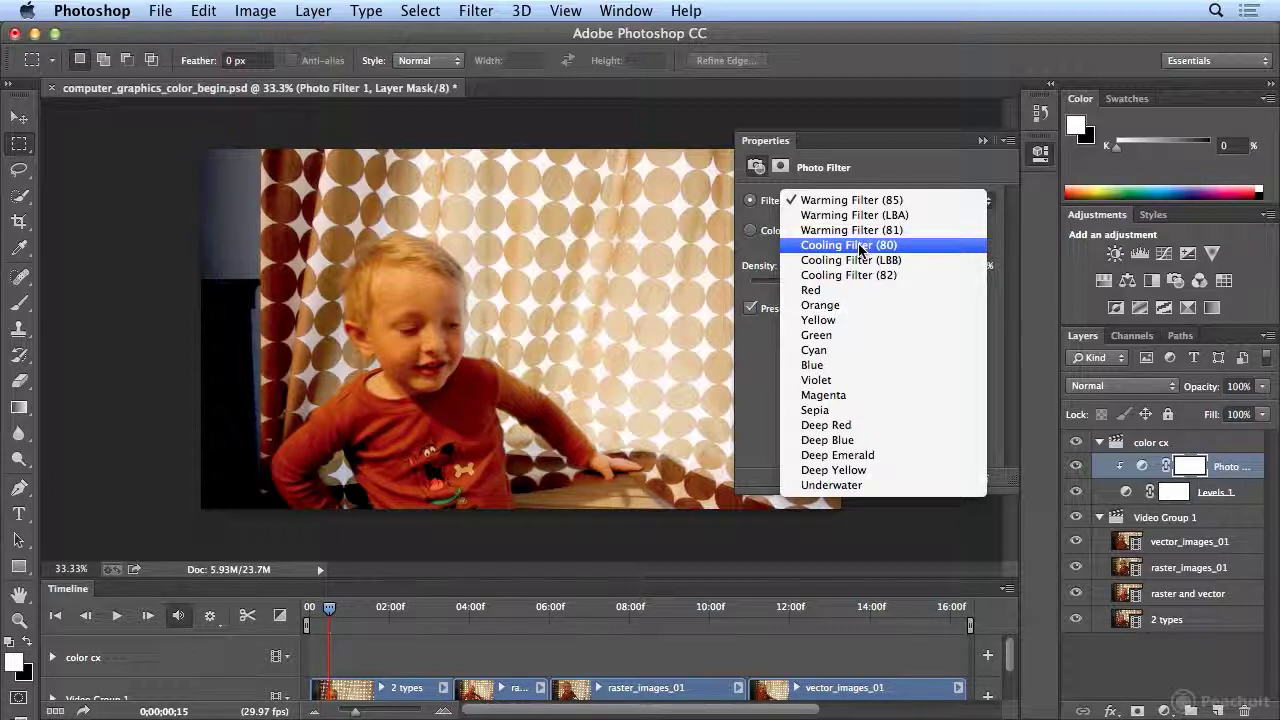
click(859, 247)
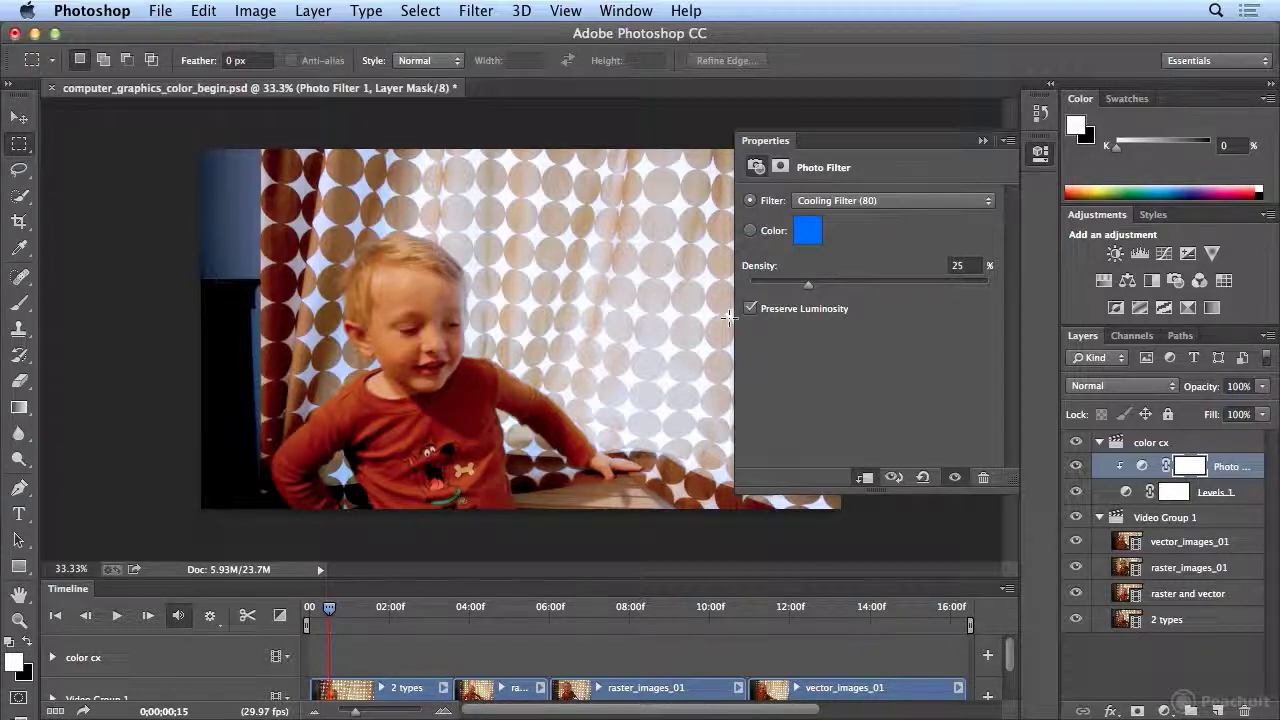
- Play the timeline to about 15;04 to review the correction, and reduce the midtone value of Levels 1 to 1.60
click(110, 618)
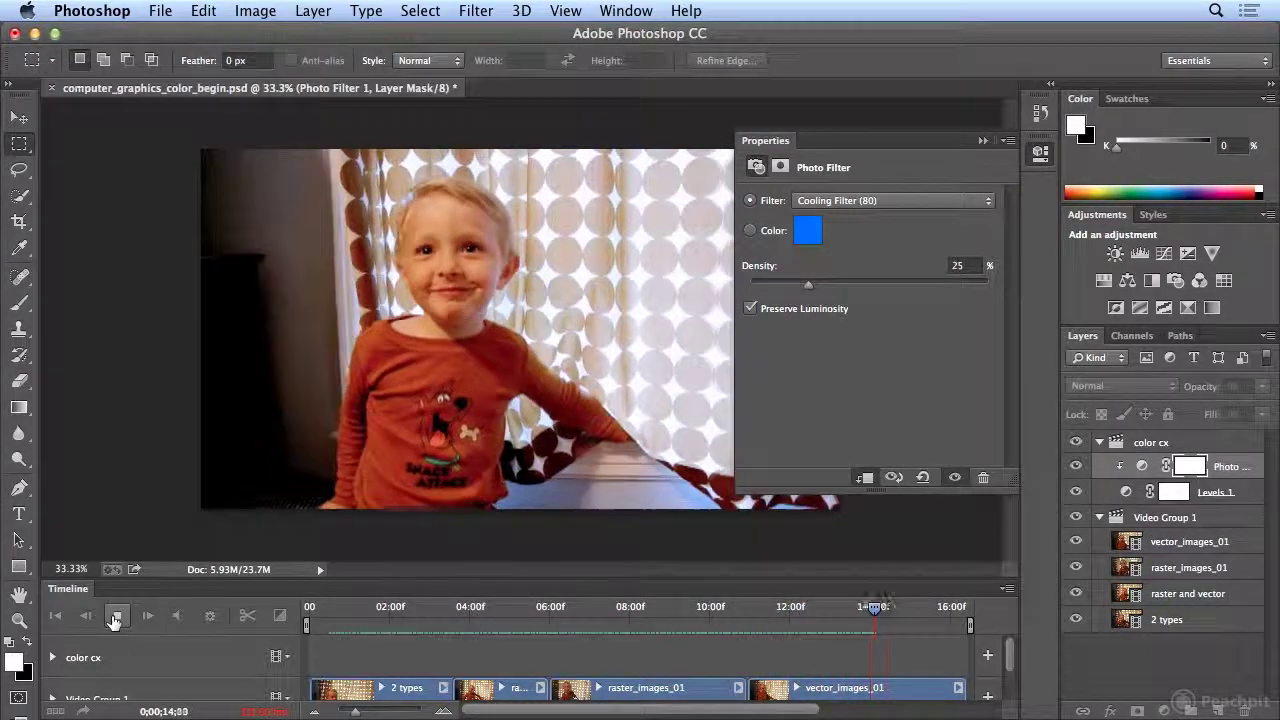
click(115, 617)
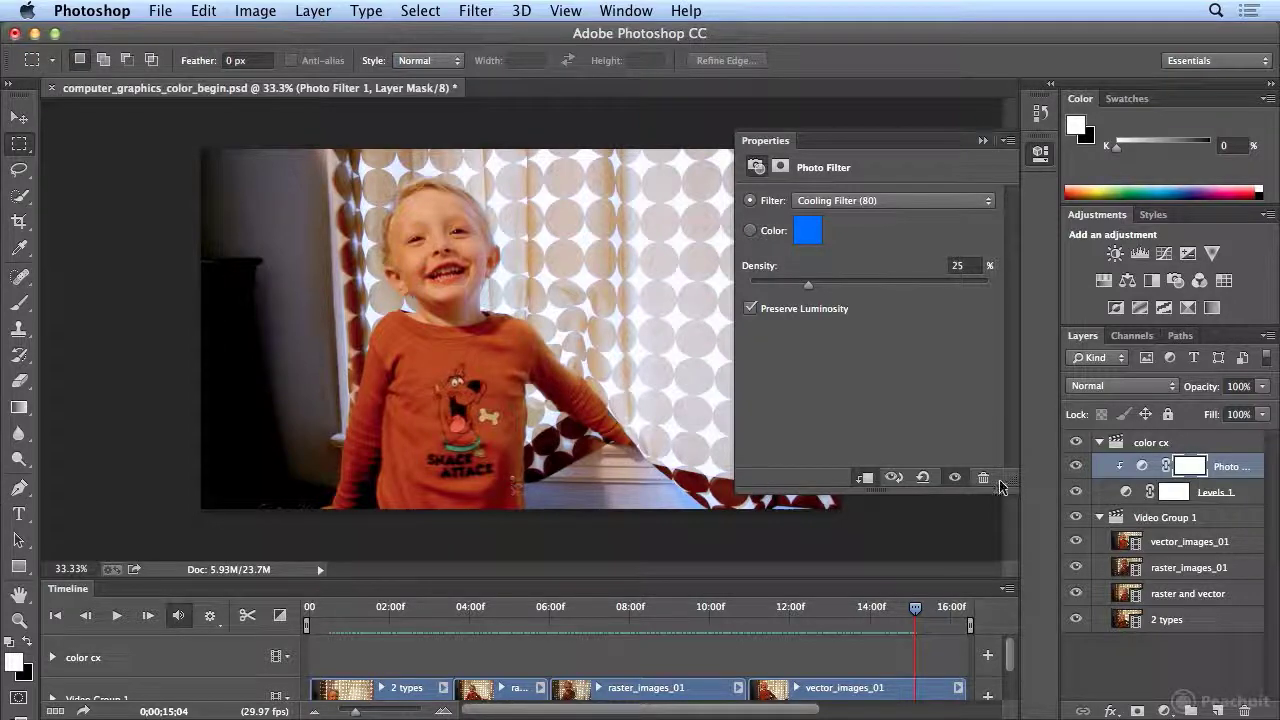
click(1177, 497)
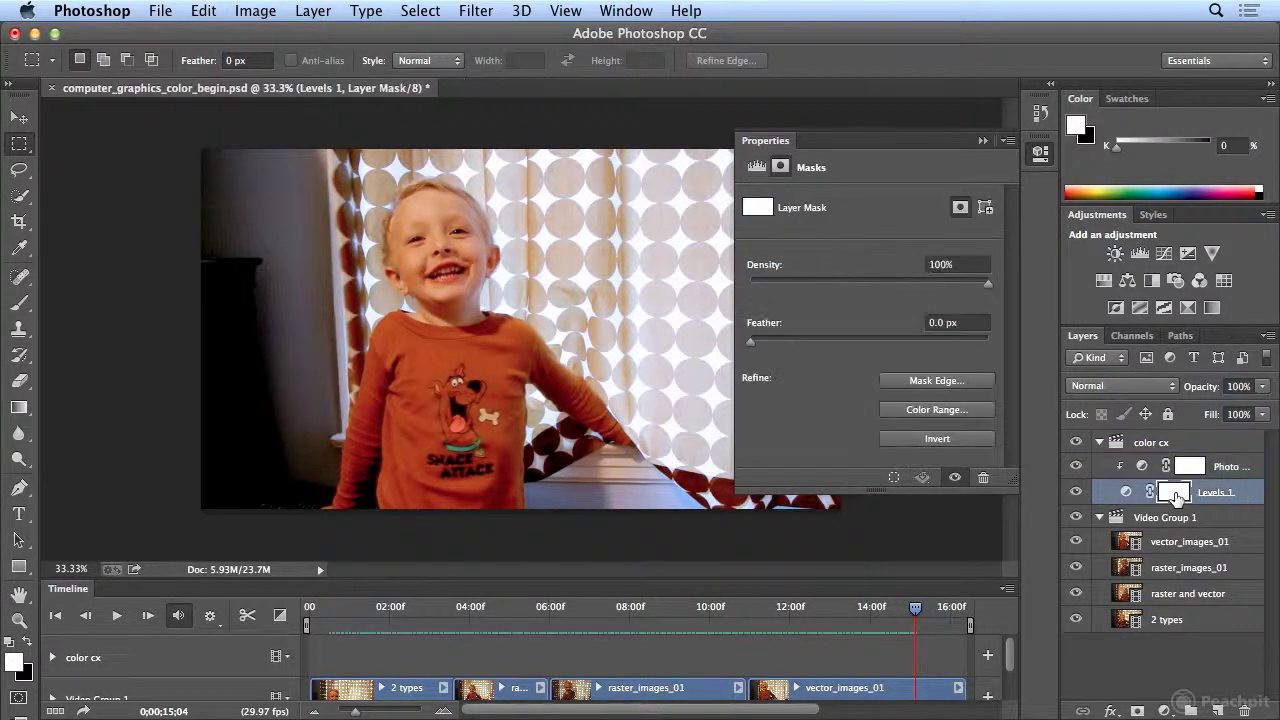
click(1128, 494)
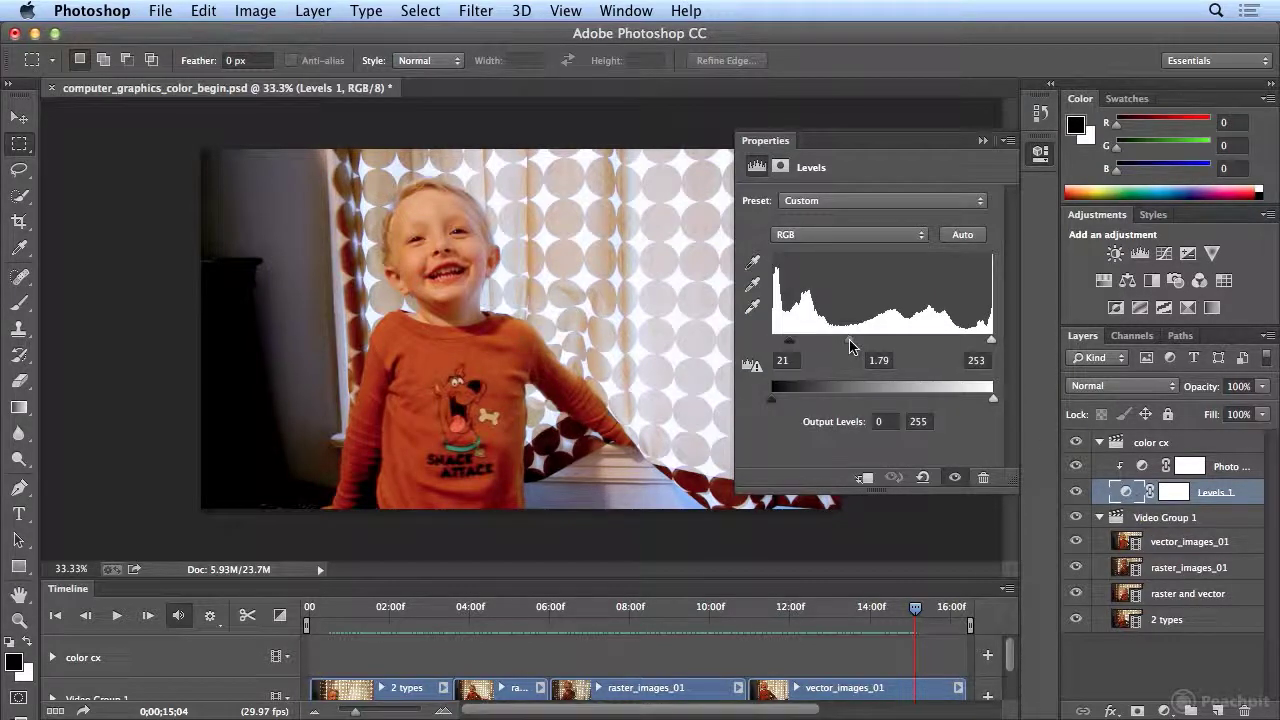
drag(851, 346, 856, 346)
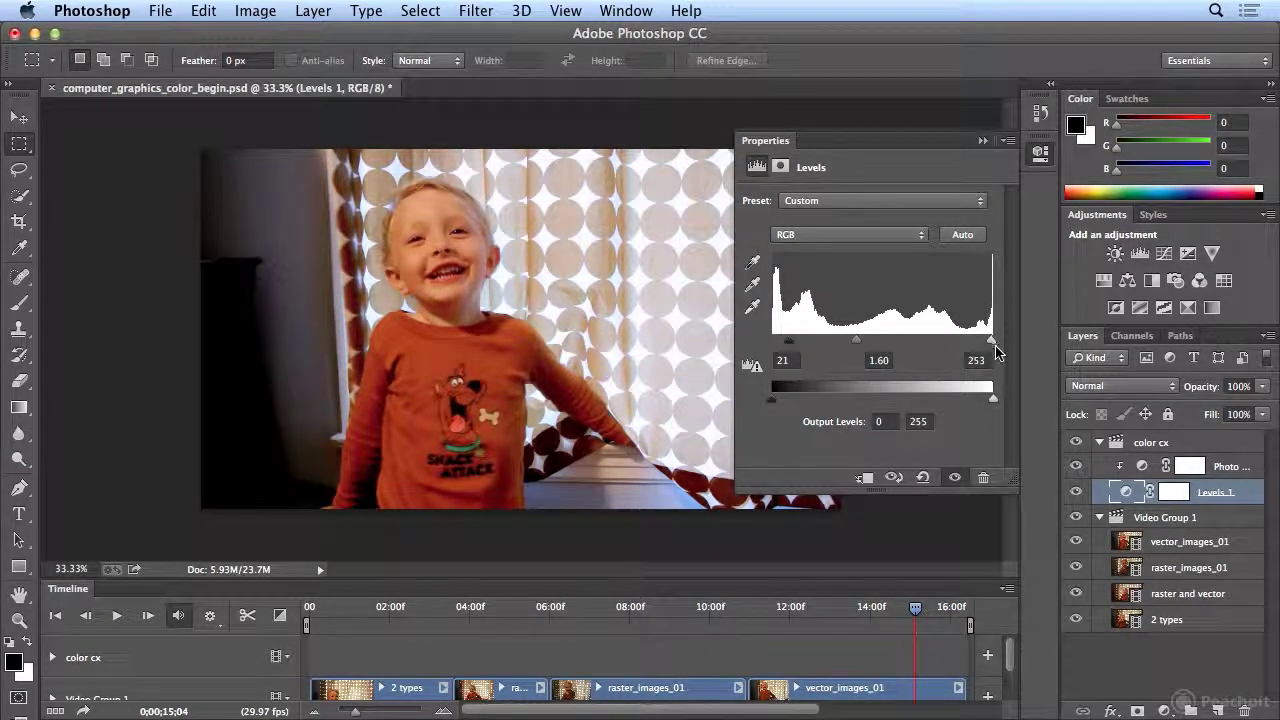
- Try a Vibrance adjustment layer at +25 above Levels 1, and delete its mask and the layer
click(1210, 254)
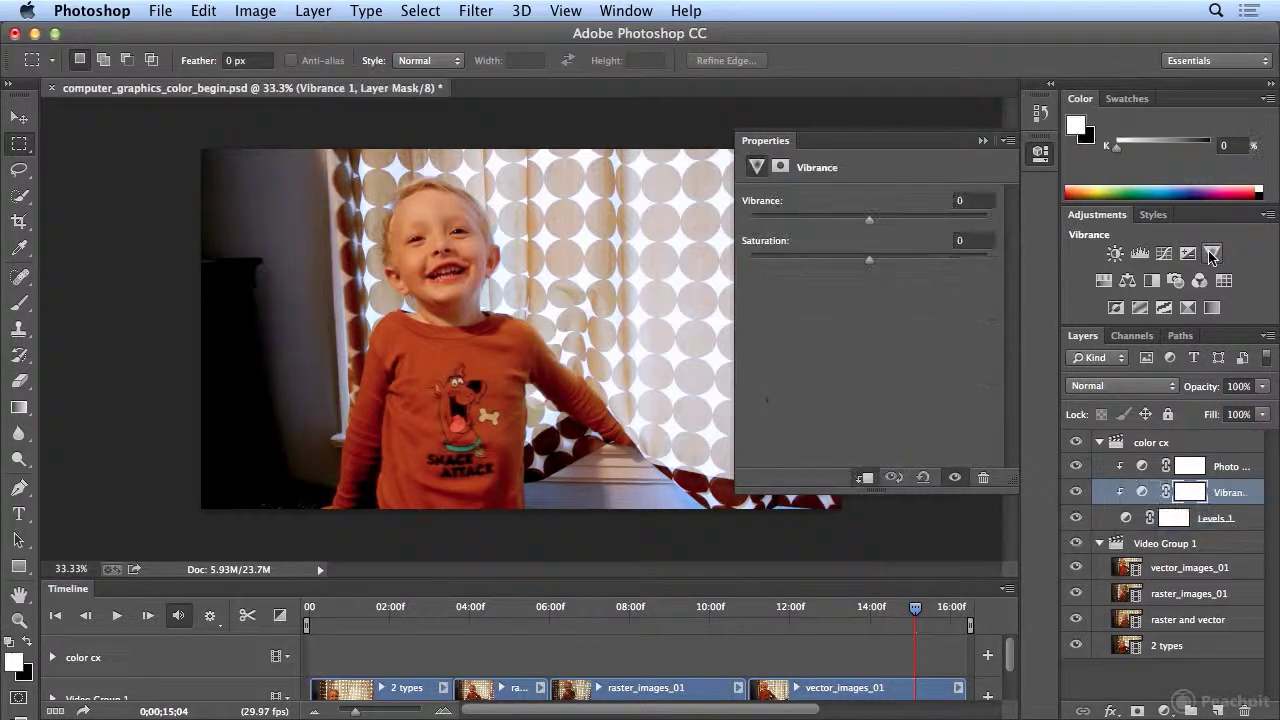
drag(869, 219, 898, 233)
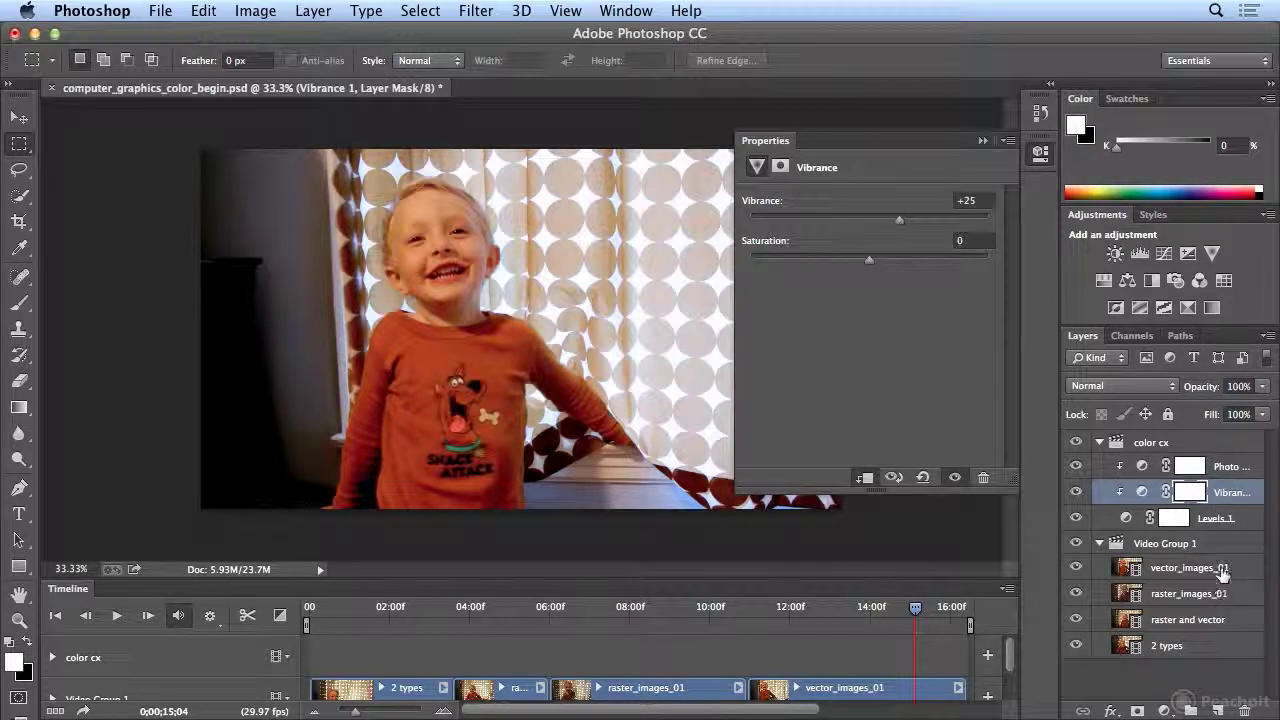
click(1244, 712)
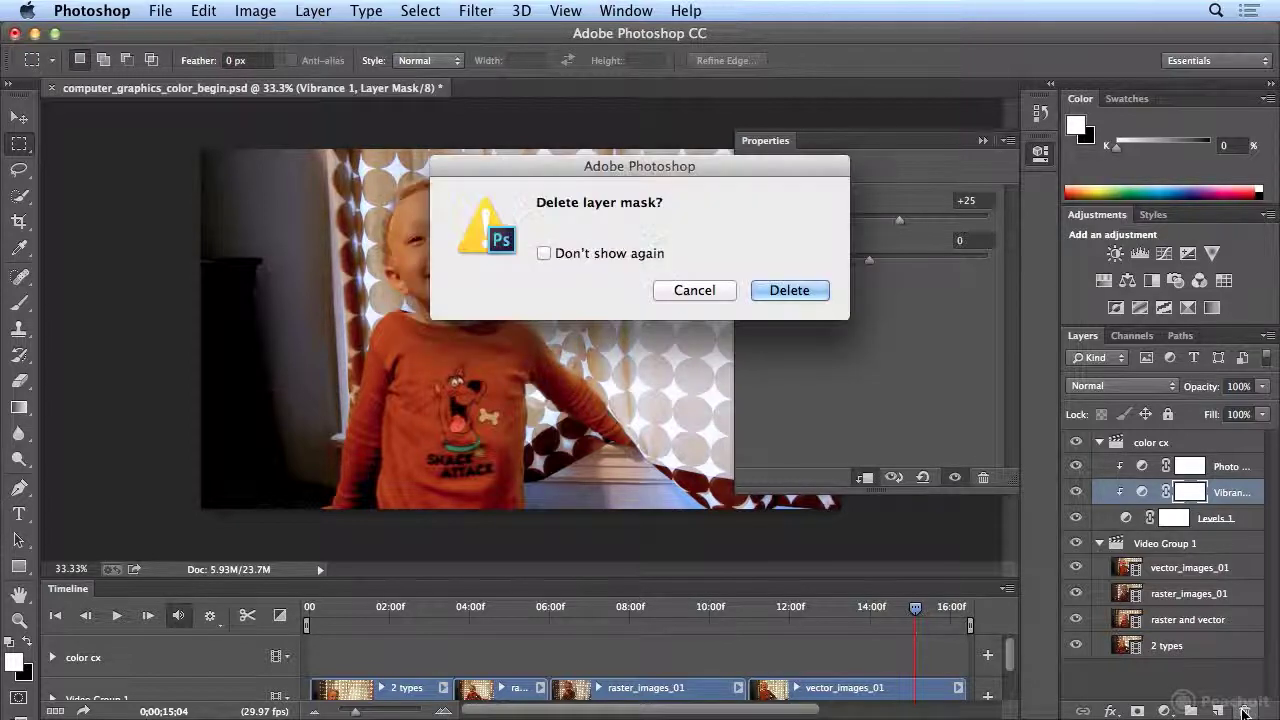
click(786, 293)
click(1248, 710)
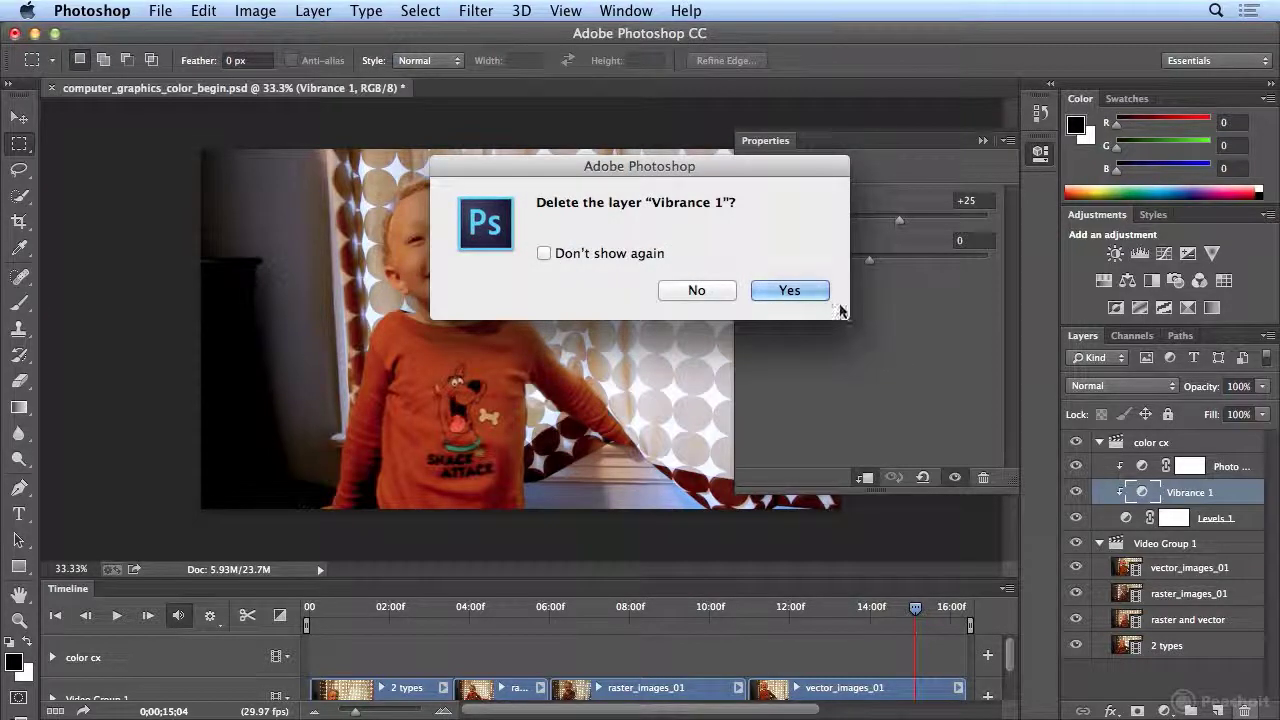
click(789, 290)
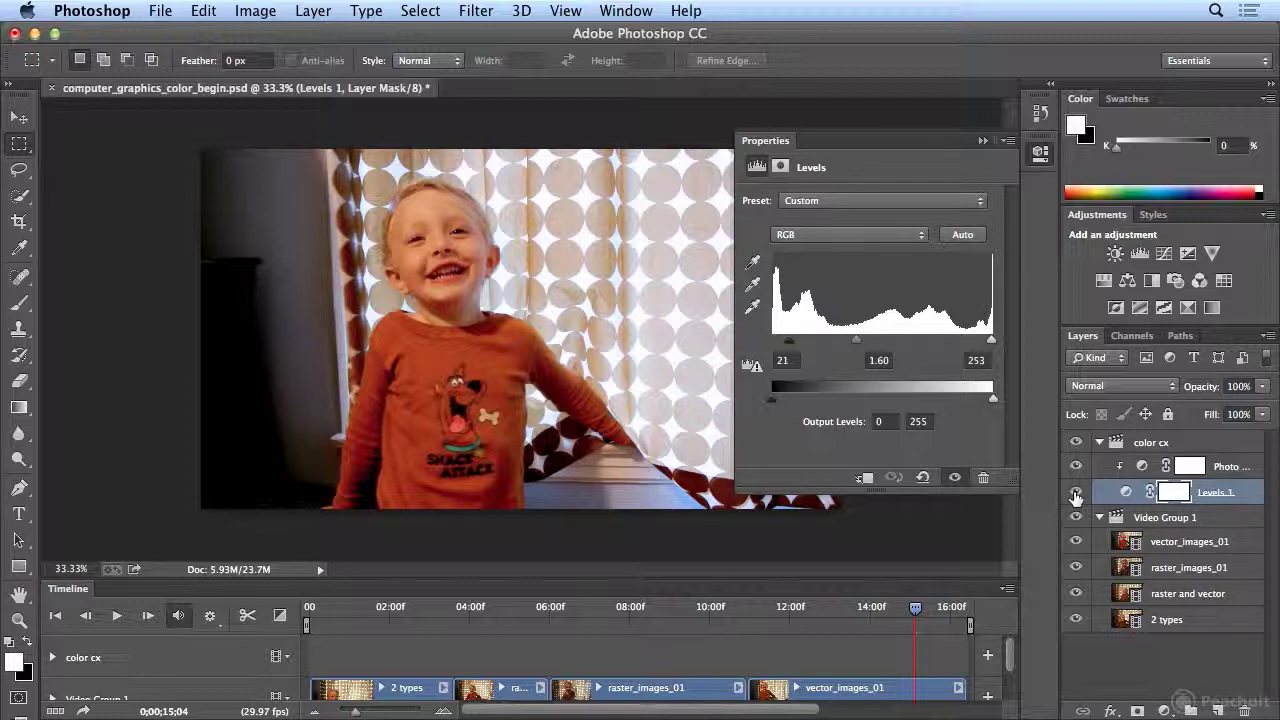
- Compare the image with and without the Levels 1 and Photo Filter adjustments by toggling each layer's visibility
click(1075, 493)
click(1075, 493)
click(1075, 493)
click(1075, 493)
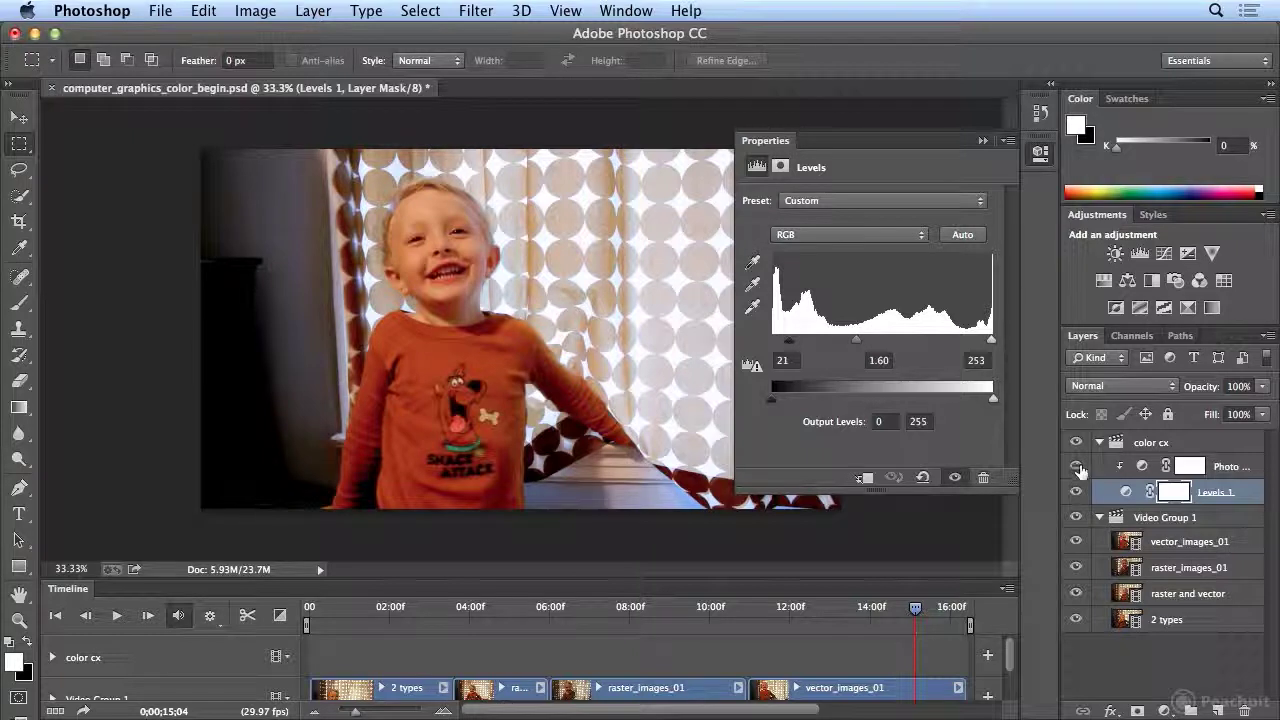
click(1076, 467)
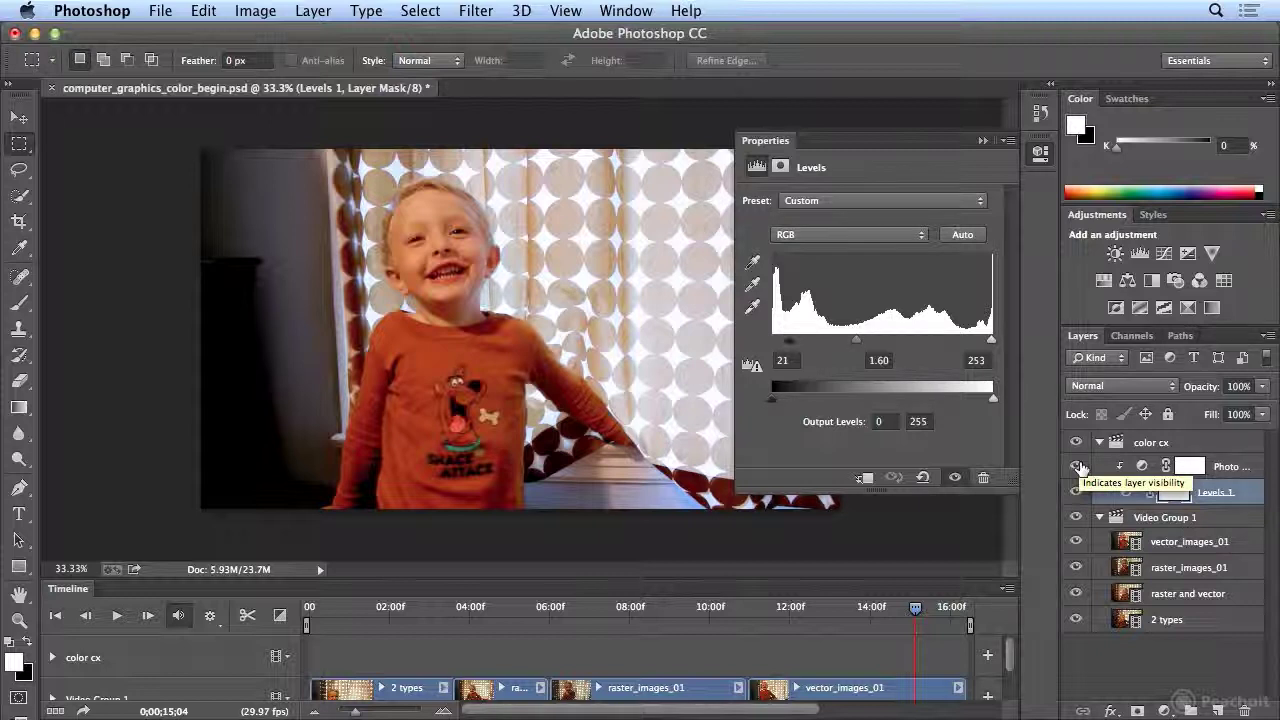
click(1077, 467)
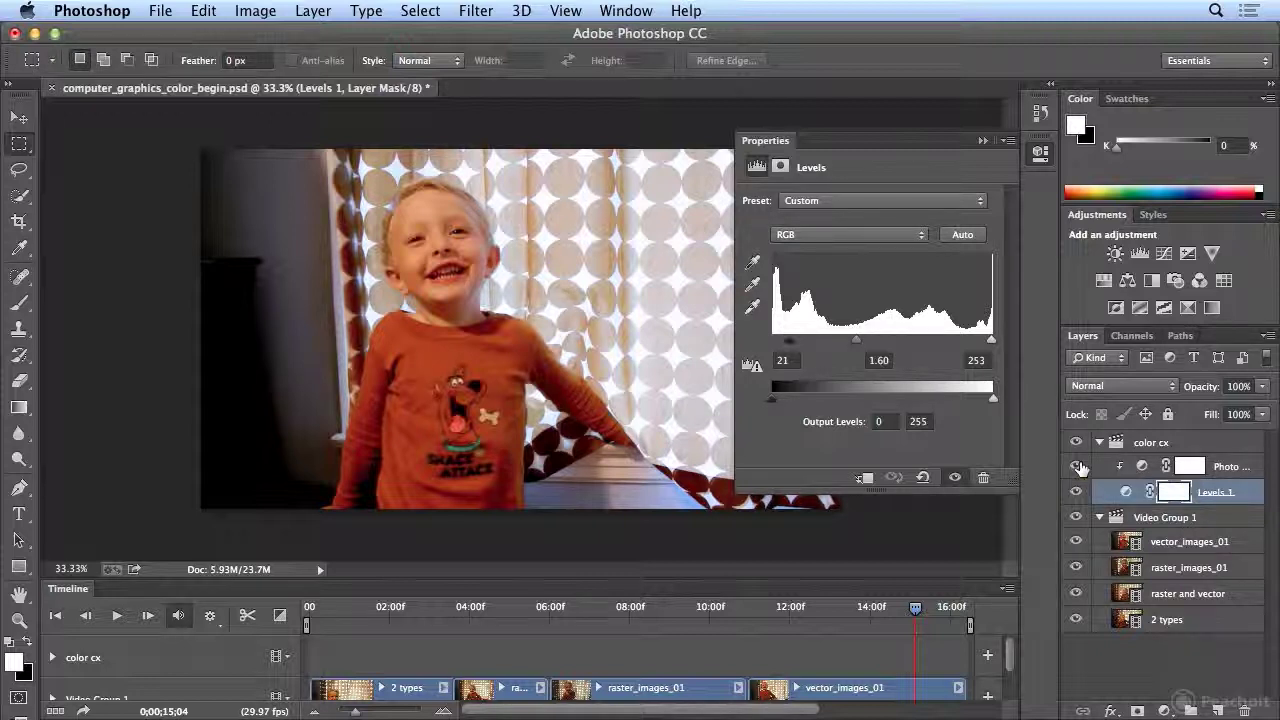